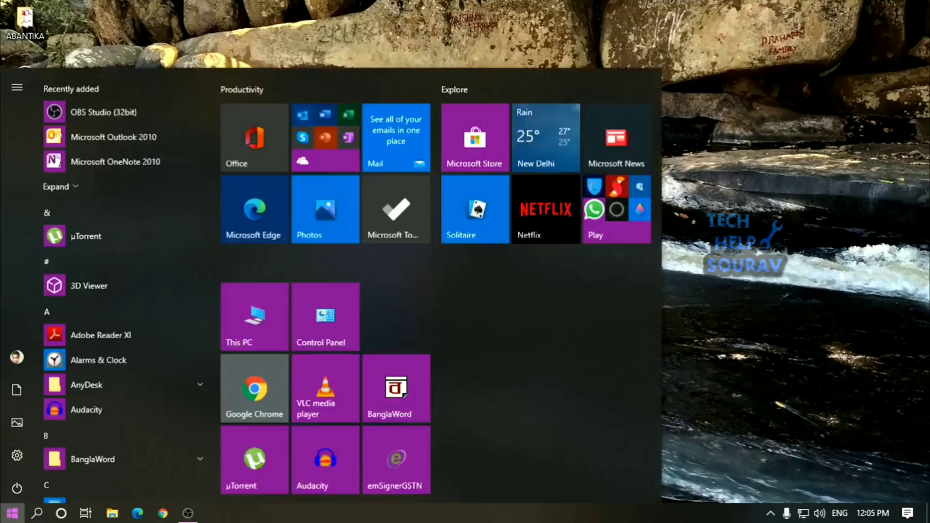
Open the Windows Security page under Update & Security in Settings.
left_click(19, 462)
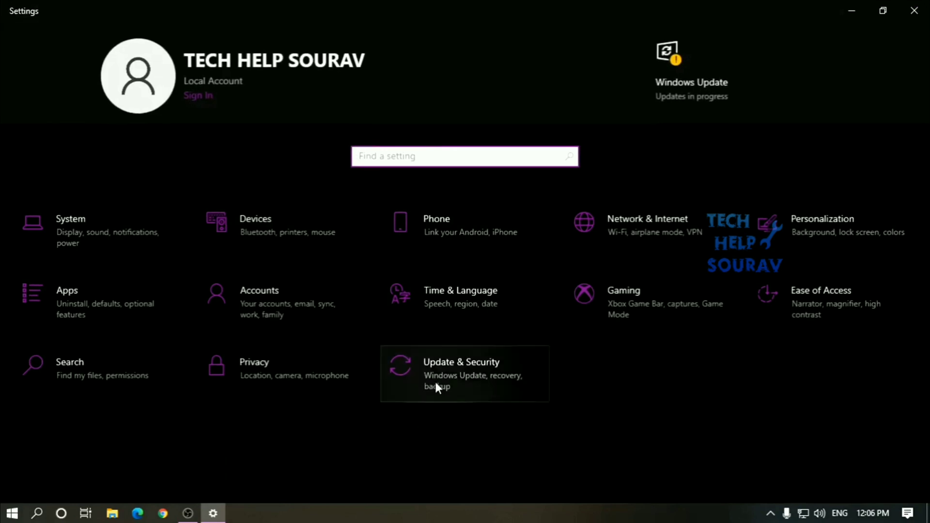
left_click(434, 380)
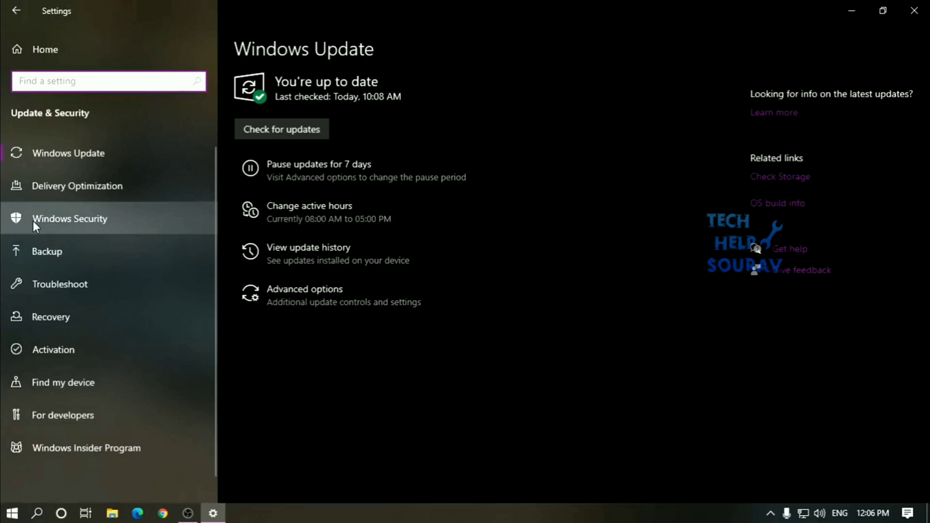
left_click(33, 221)
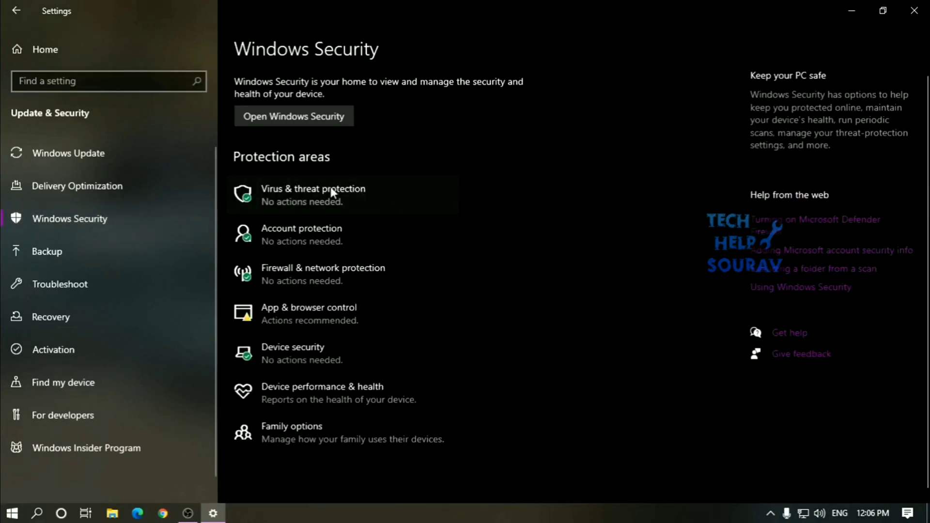
Open the Virus & threat protection settings in Windows Security.
left_click(347, 190)
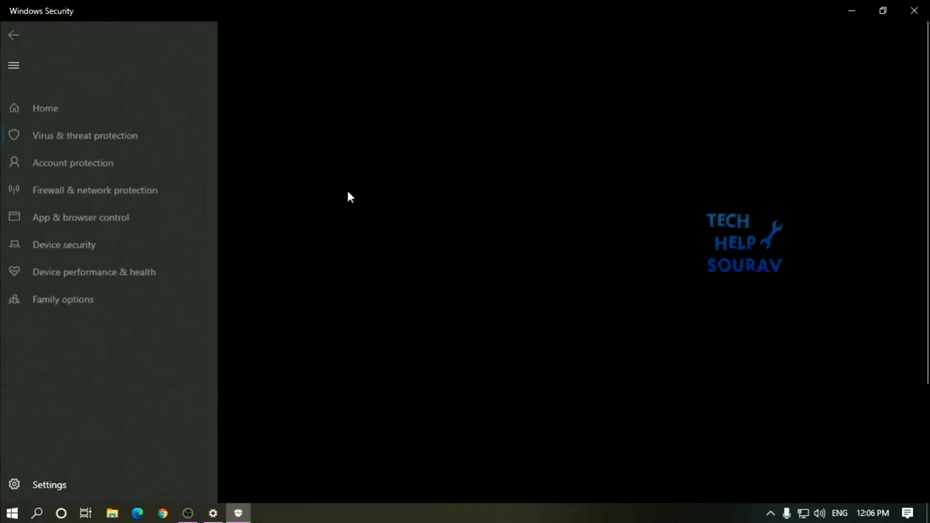
scroll(373, 231, "down", 3)
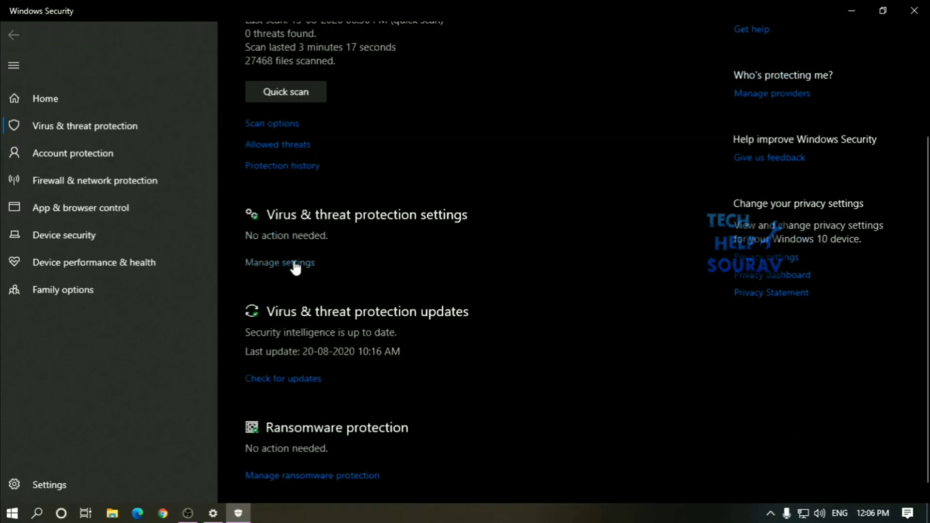
left_click(271, 264)
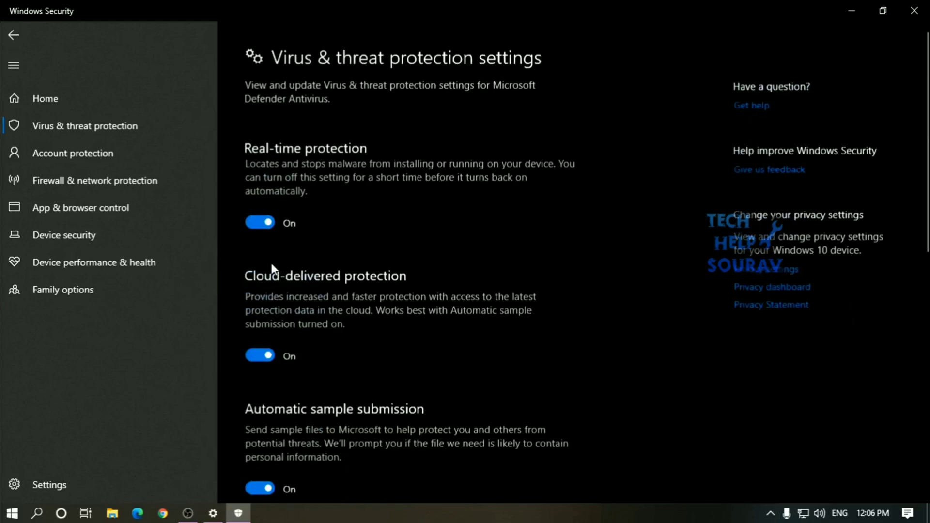
scroll(286, 253, "down", 3)
scroll(287, 252, "up", 3)
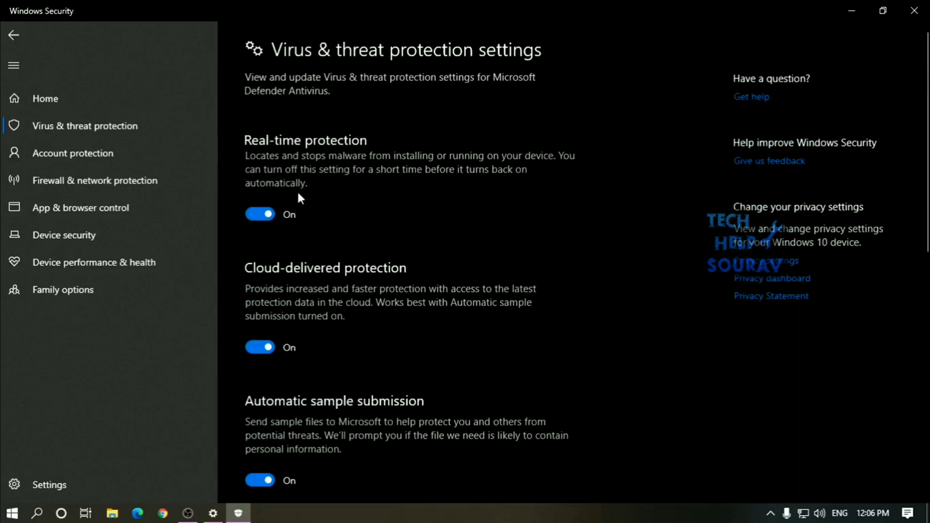
Turn off Real-time protection and Cloud-delivered protection, dismissing the warning notification.
left_click(291, 216)
scroll(297, 219, "down", 2)
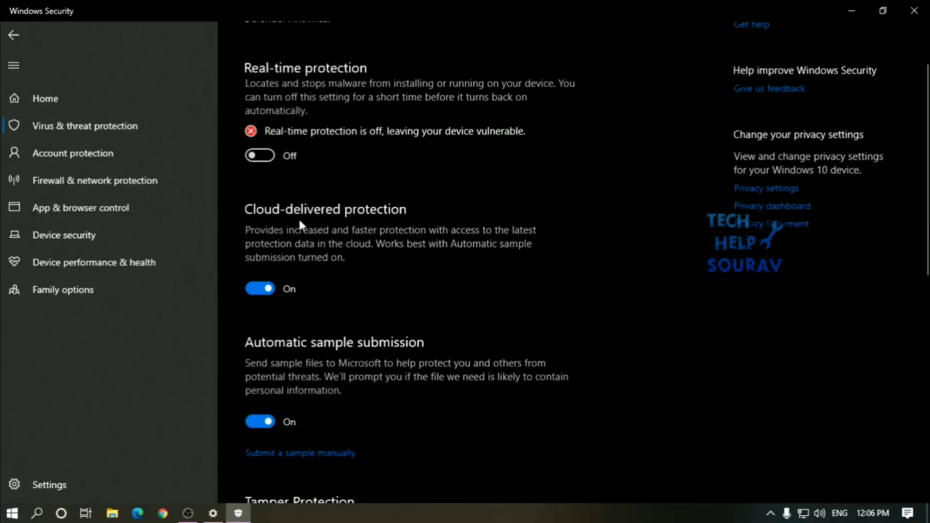
left_click(260, 294)
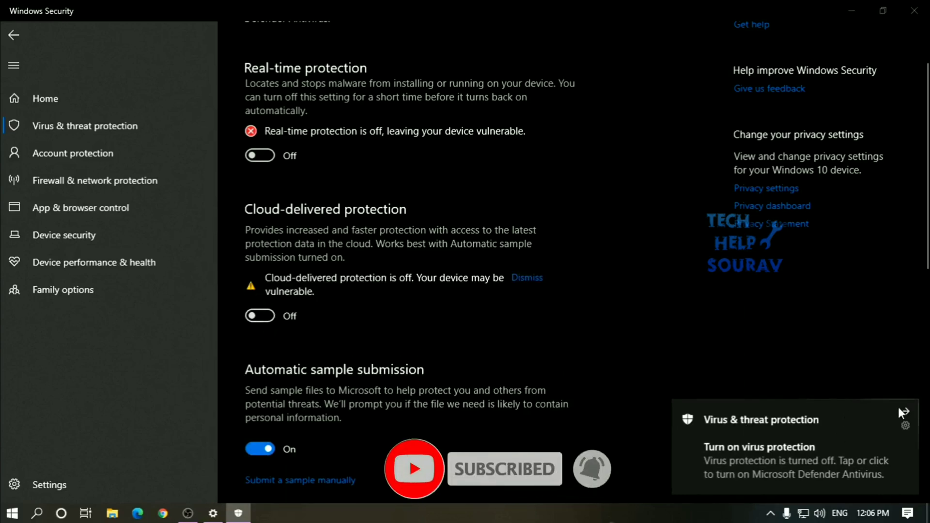
left_click(898, 407)
scroll(530, 325, "down", 4)
Turn off Automatic sample submission and Tamper Protection.
left_click(262, 304)
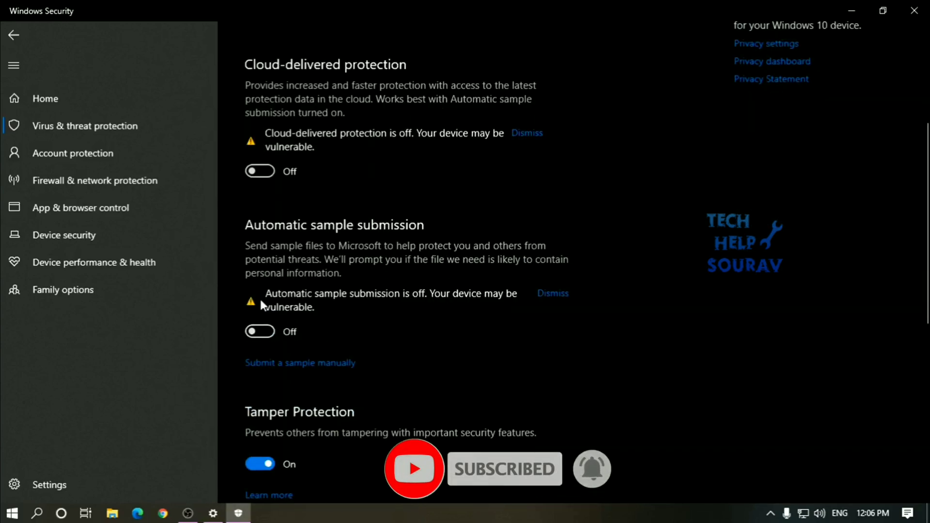
scroll(360, 346, "down", 3)
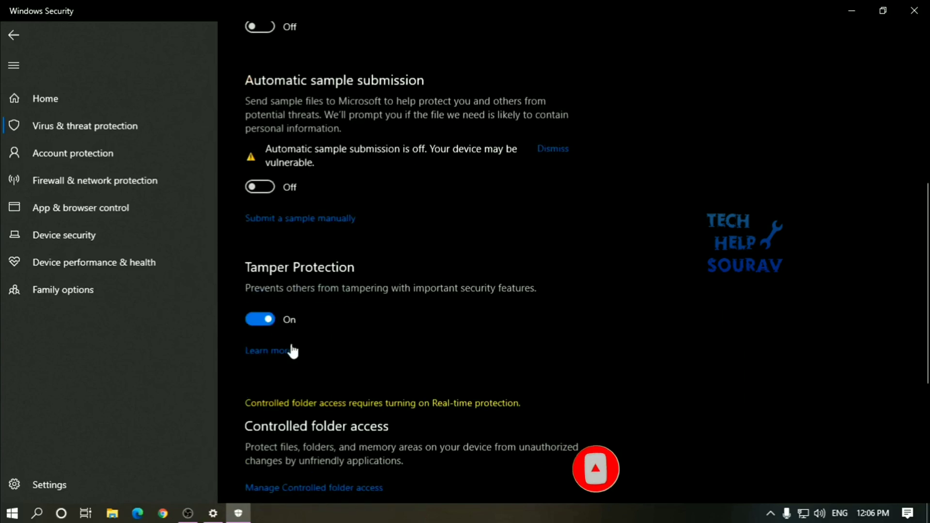
left_click(264, 321)
scroll(428, 305, "down", 6)
scroll(382, 243, "up", 13)
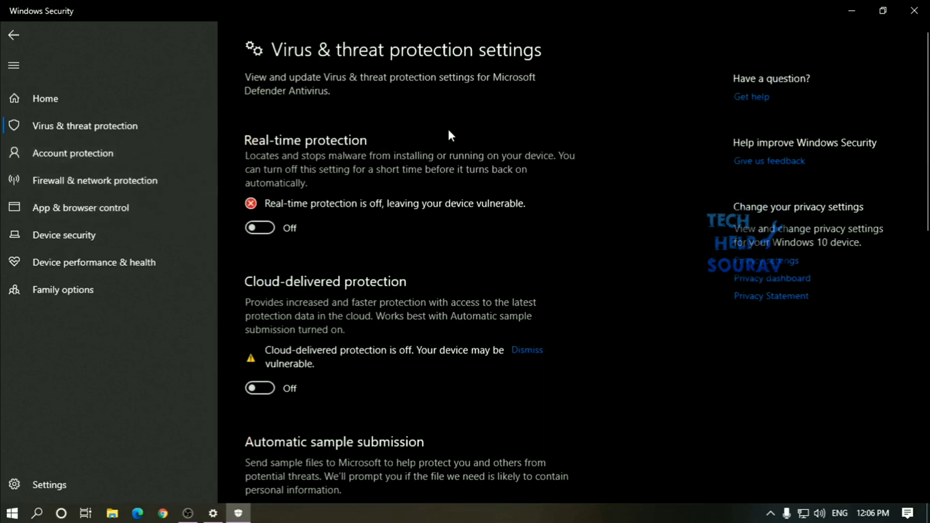
Close the Windows Security and Settings windows and refresh the desktop.
left_click(13, 36)
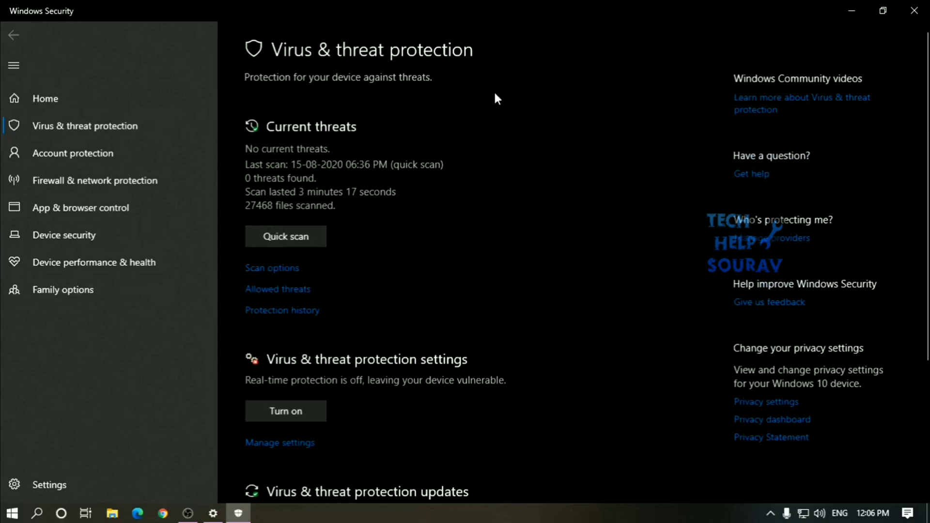
left_click(914, 10)
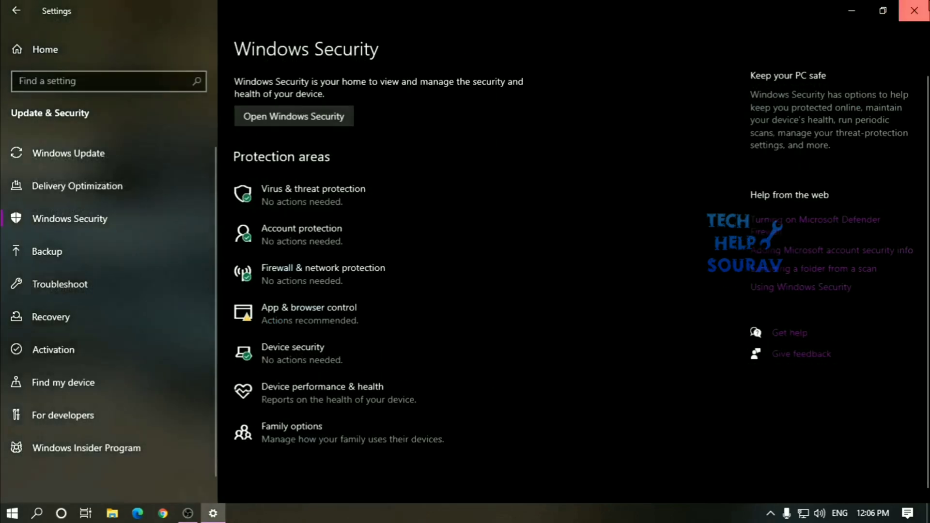
left_click(914, 10)
right_click(240, 173)
left_click(255, 208)
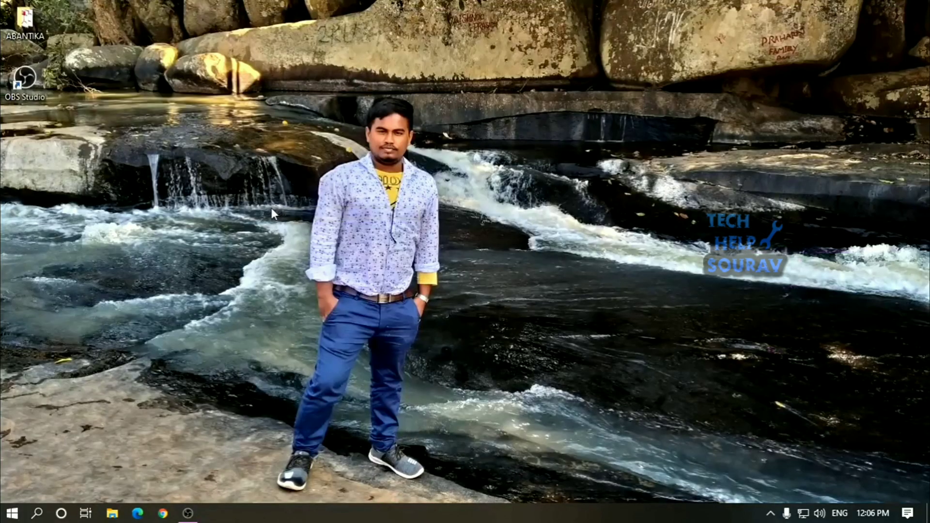
Launch gpedit.msc from the Run dialog to open the Local Group Policy Editor.
left_click(11, 513)
key("super+r")
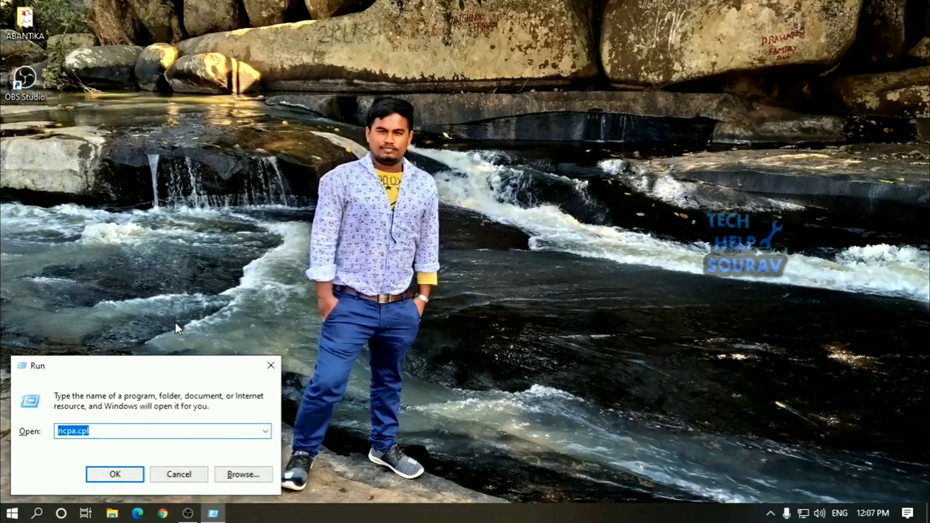
type("gpe")
key("Down")
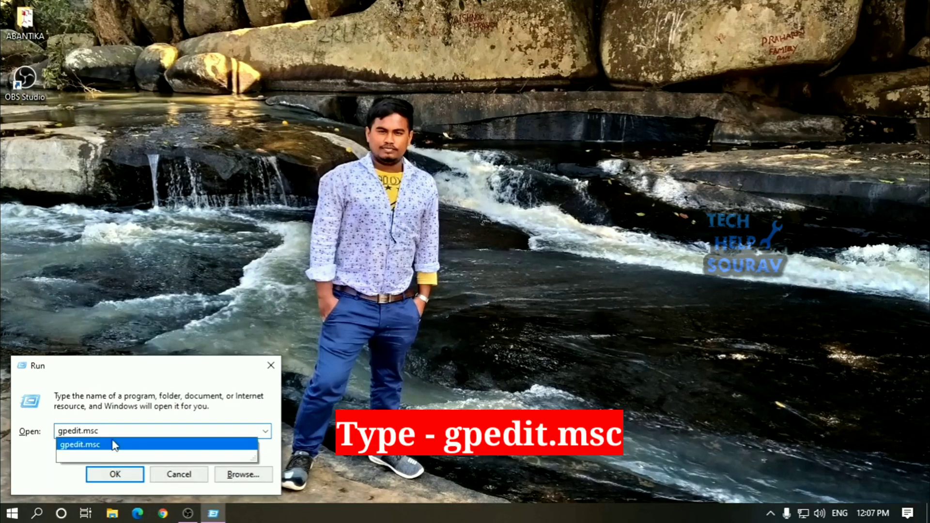
left_click(108, 473)
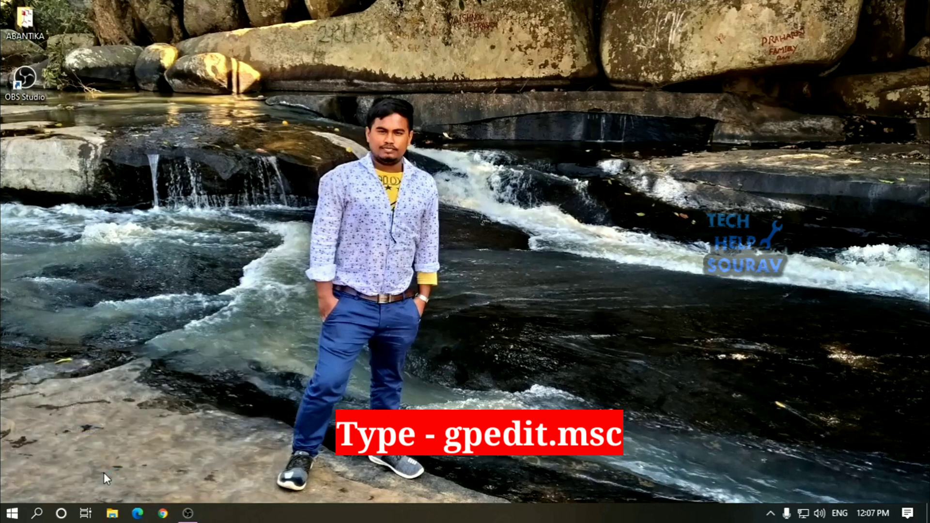
Maximize the policy editor and expand Administrative Templates and Windows Components.
double_click(324, 118)
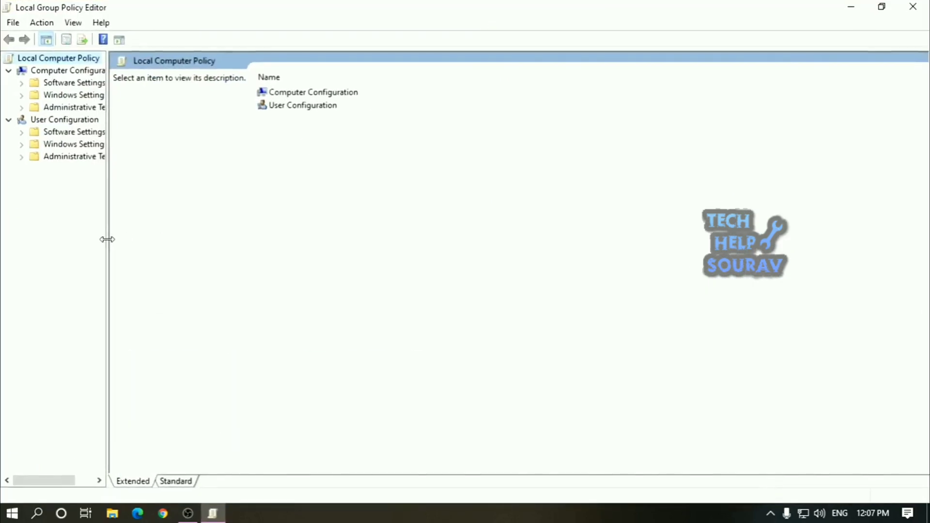
left_click_drag(108, 238, 206, 238)
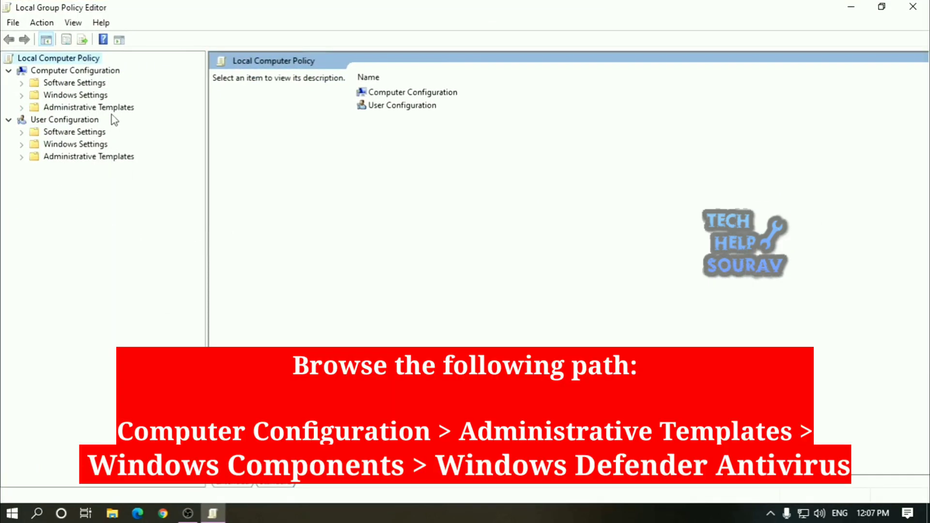
left_click(21, 107)
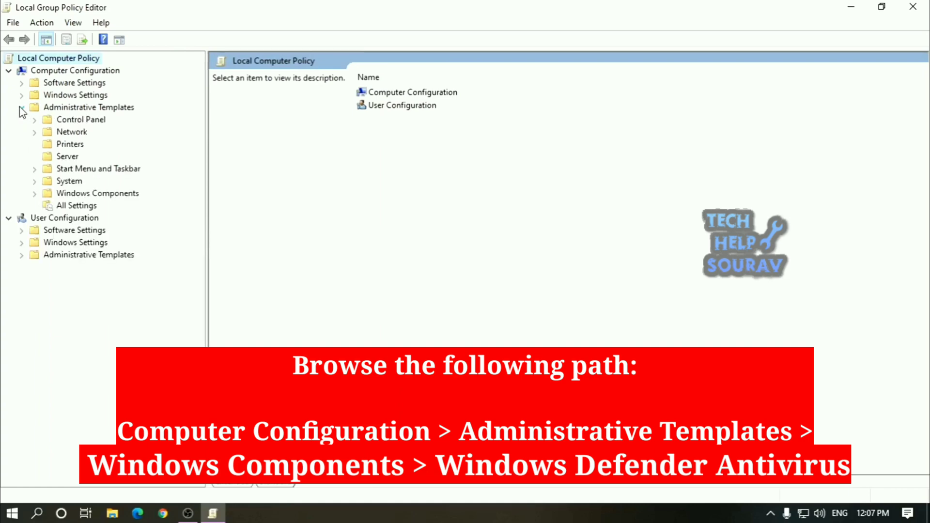
left_click(41, 195)
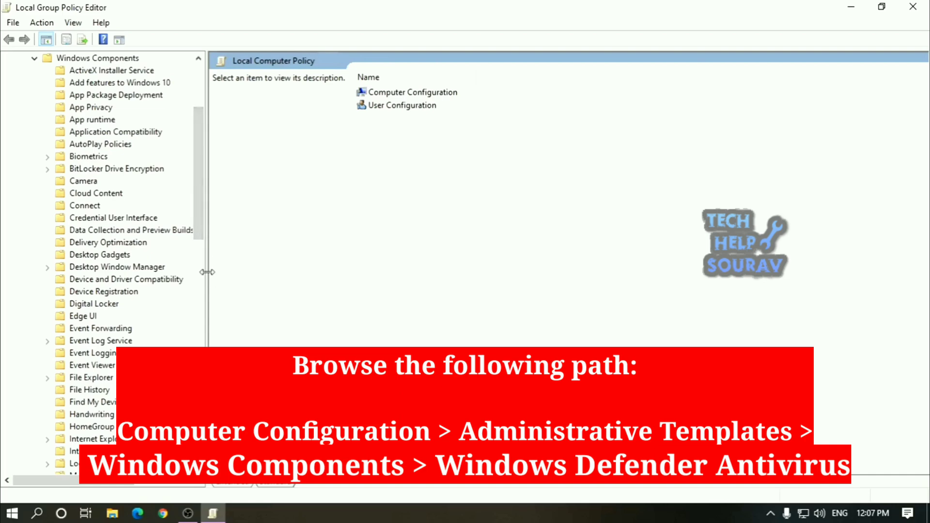
Show the Microsoft Defender Antivirus policies and select Turn off Microsoft Defender Antivirus.
left_click_drag(208, 277, 258, 277)
scroll(137, 274, "up", 2)
scroll(138, 275, "down", 9)
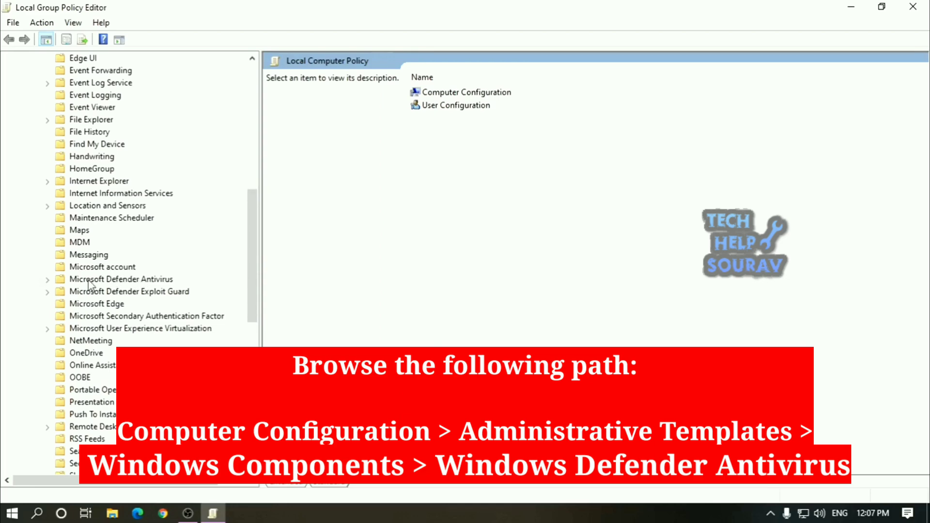
left_click(111, 280)
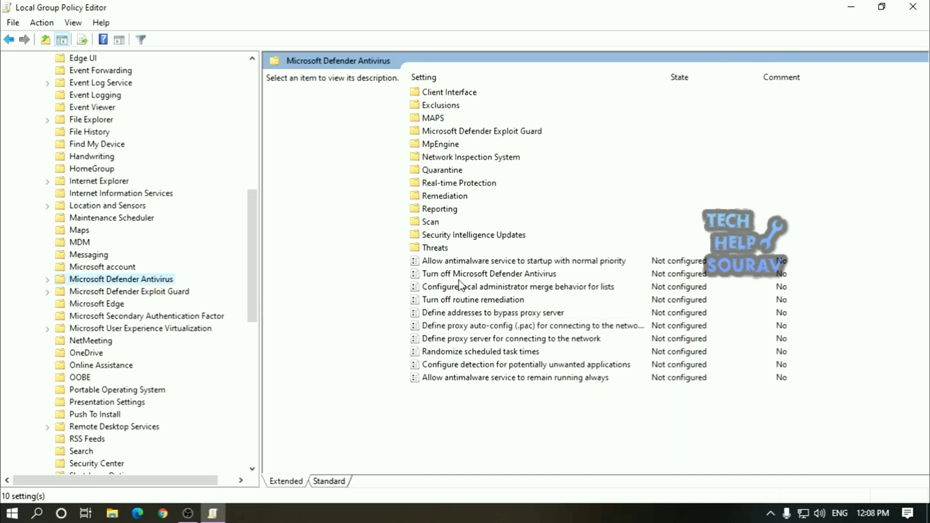
left_click(467, 275)
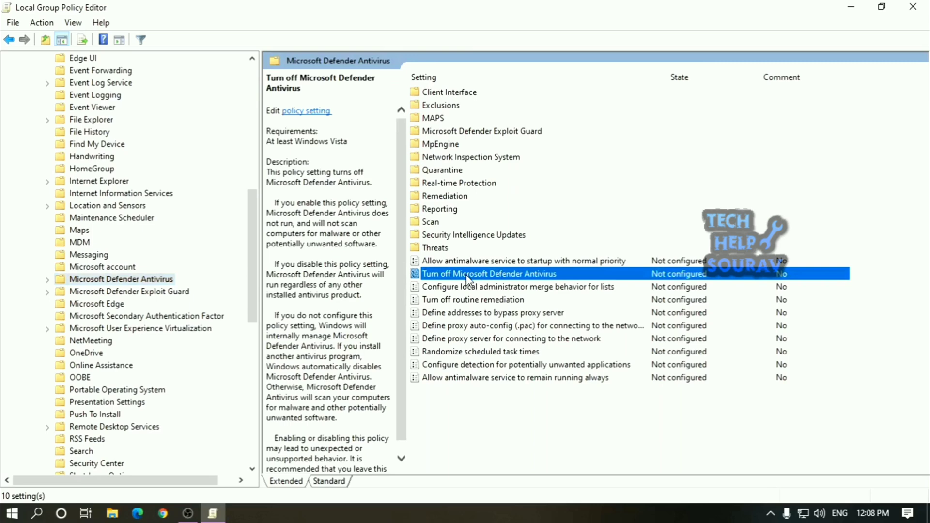
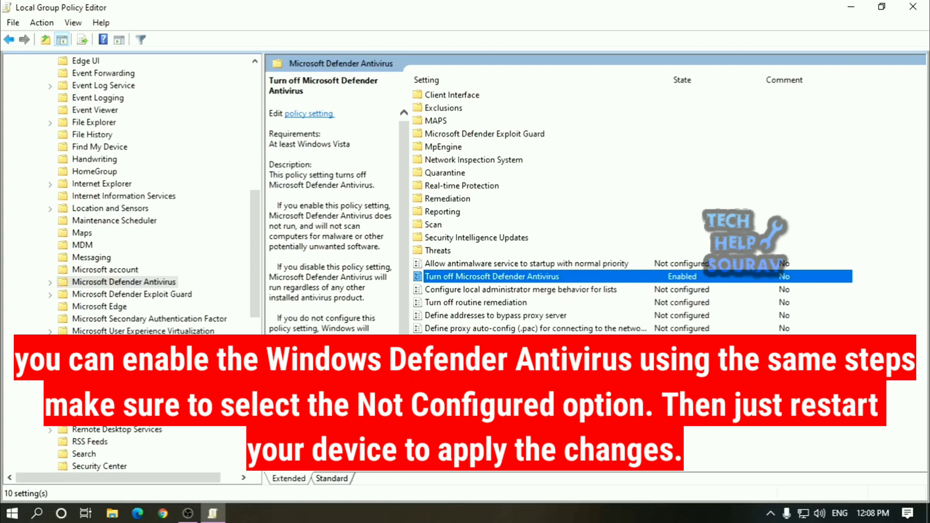
Close the Local Group Policy Editor, leaving the Defender policy Enabled.
left_click(912, 6)
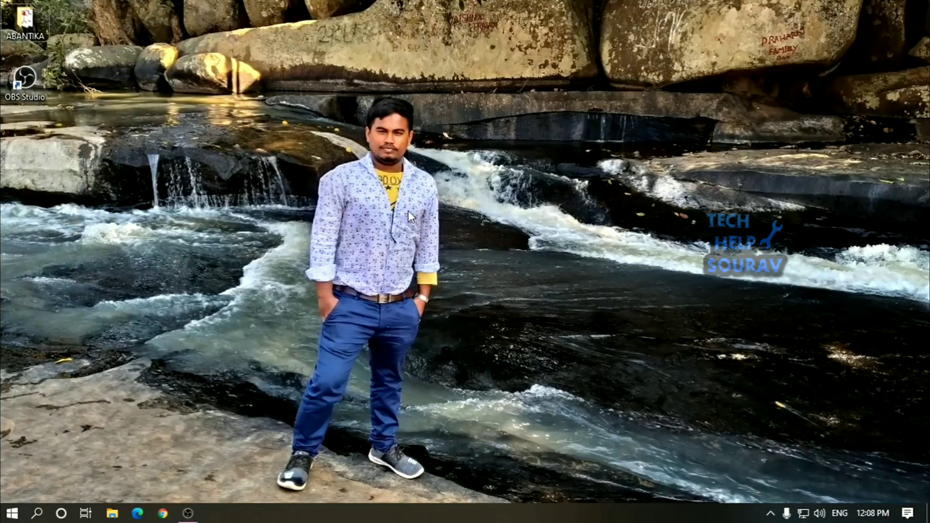
Open the Run dialog and replace gpedit.msc with the regedit command.
key("super+r")
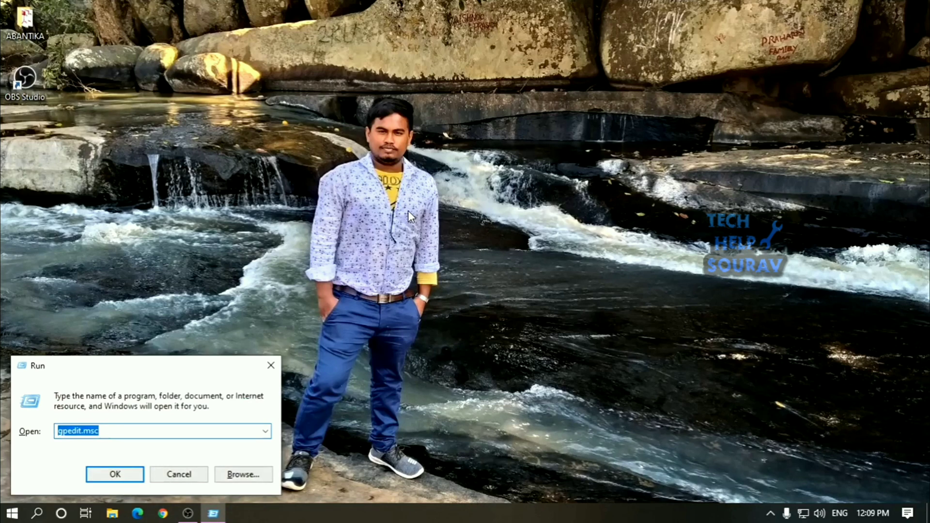
type("re")
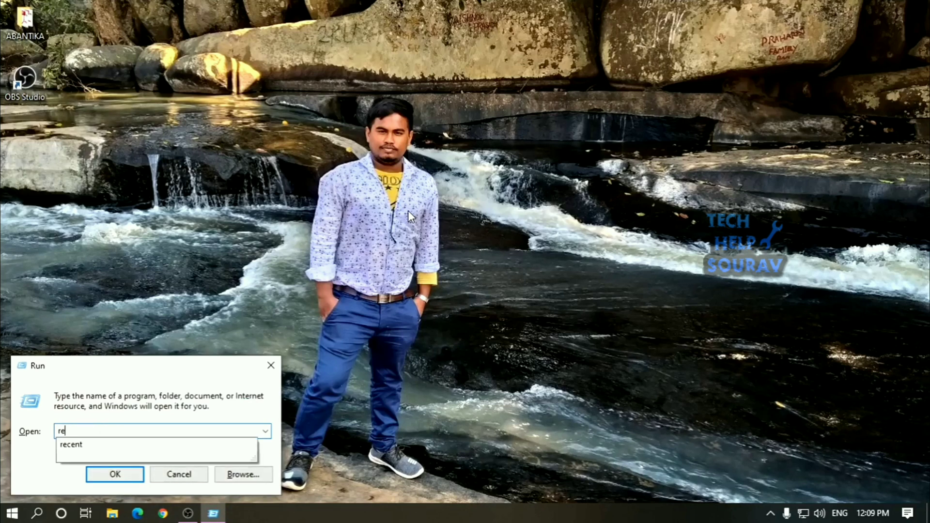
type("g")
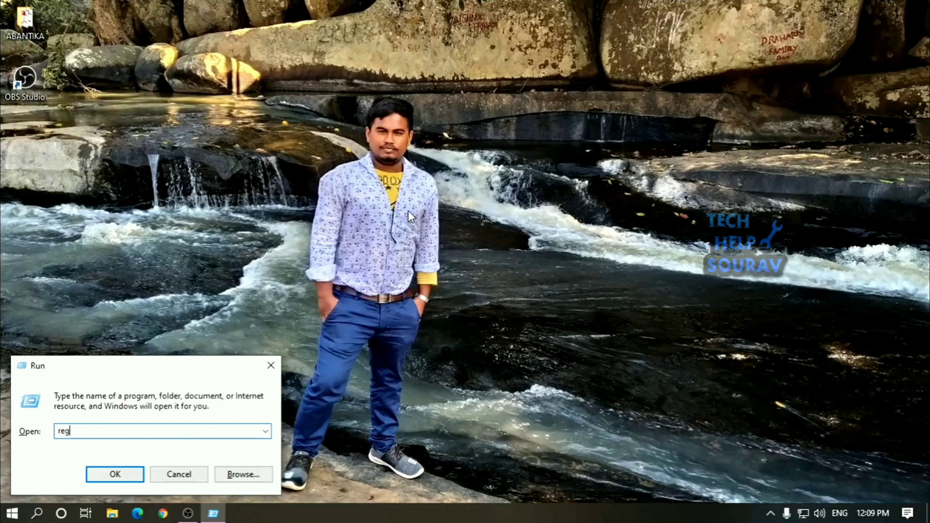
type("edit")
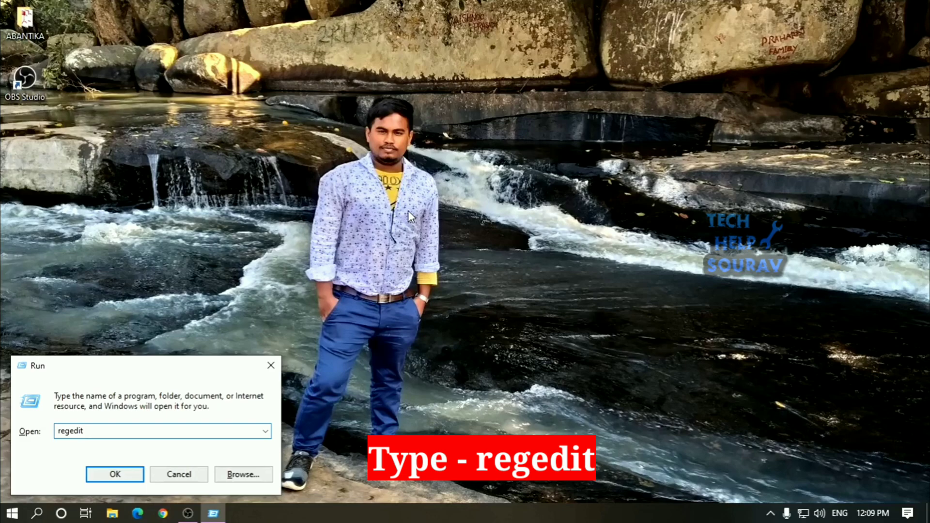
Launch Registry Editor and navigate to HKLM\SOFTWARE\Policies\Microsoft\Windows Defender.
key("Return")
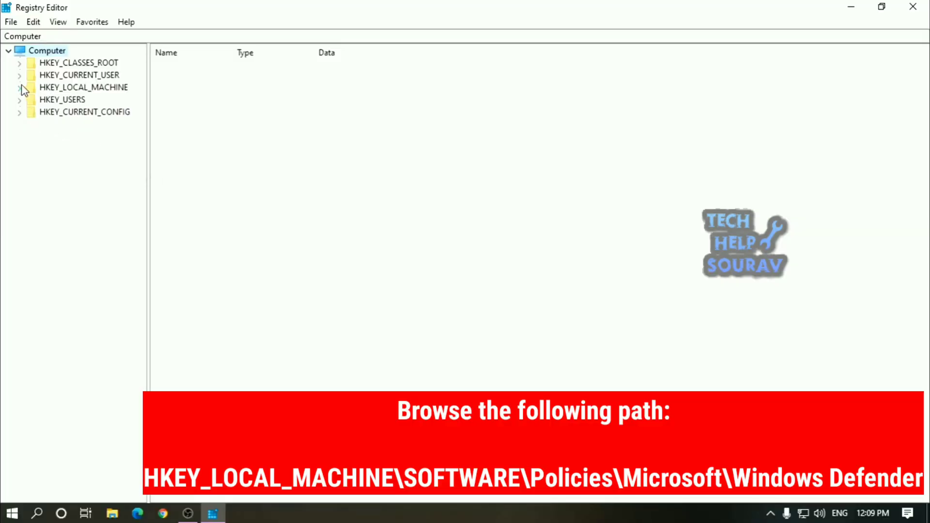
left_click(20, 87)
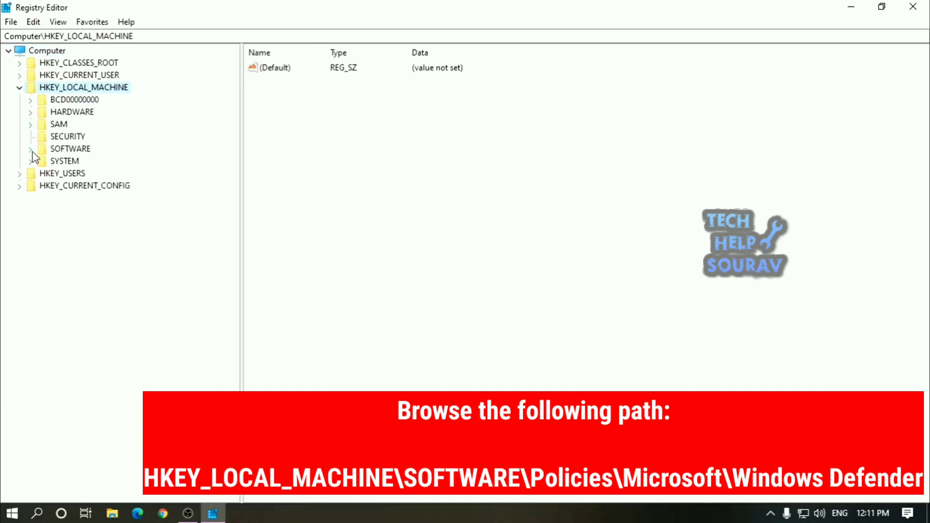
left_click(31, 150)
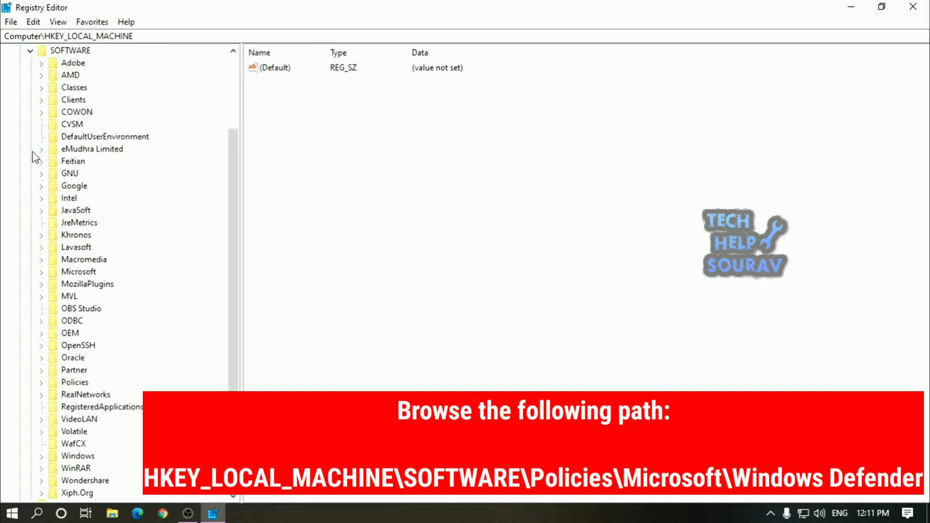
left_click(41, 382)
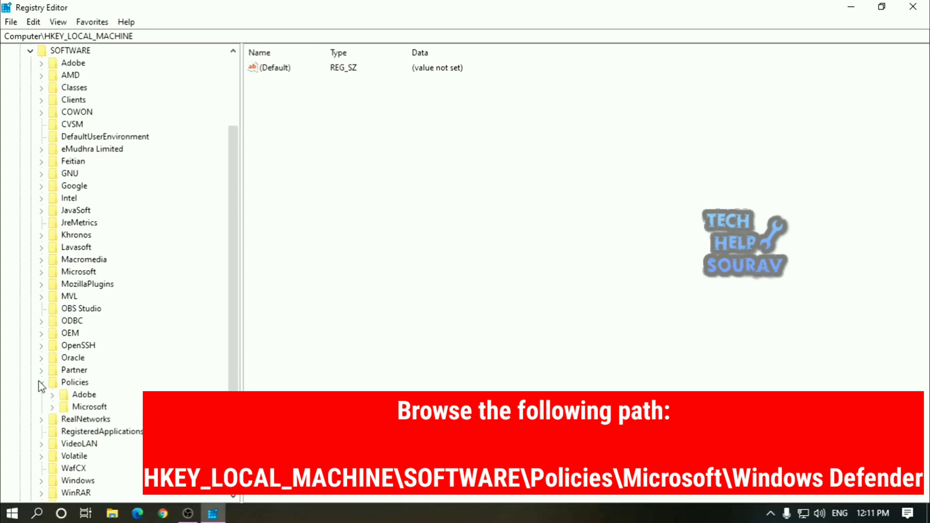
left_click(53, 408)
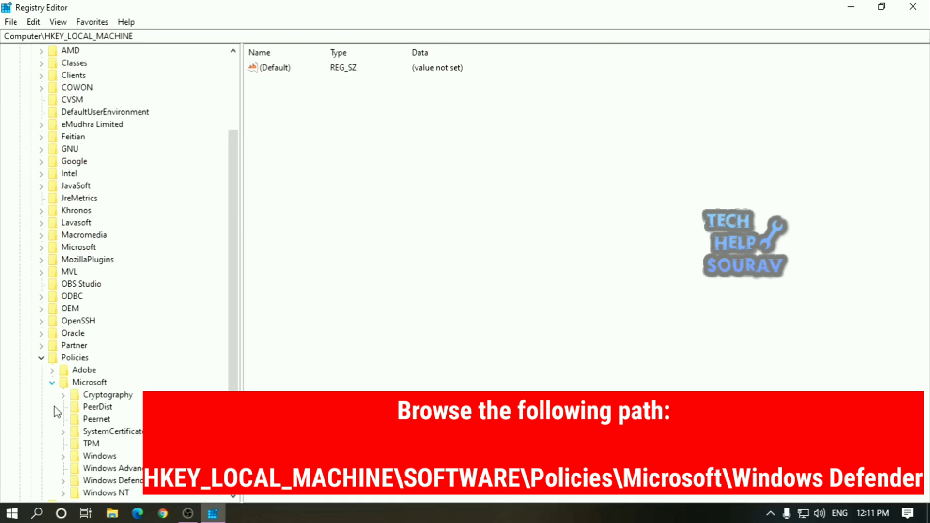
scroll(132, 393, "down", 2)
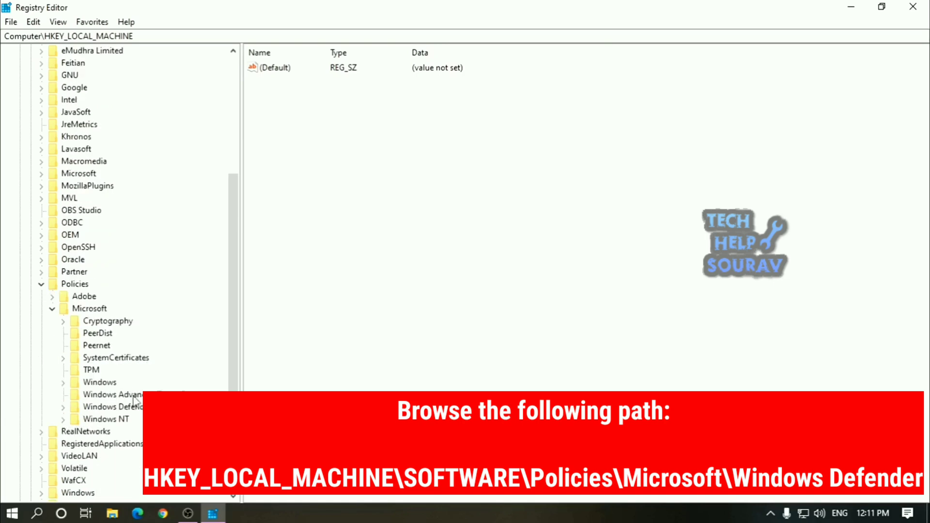
left_click(113, 408)
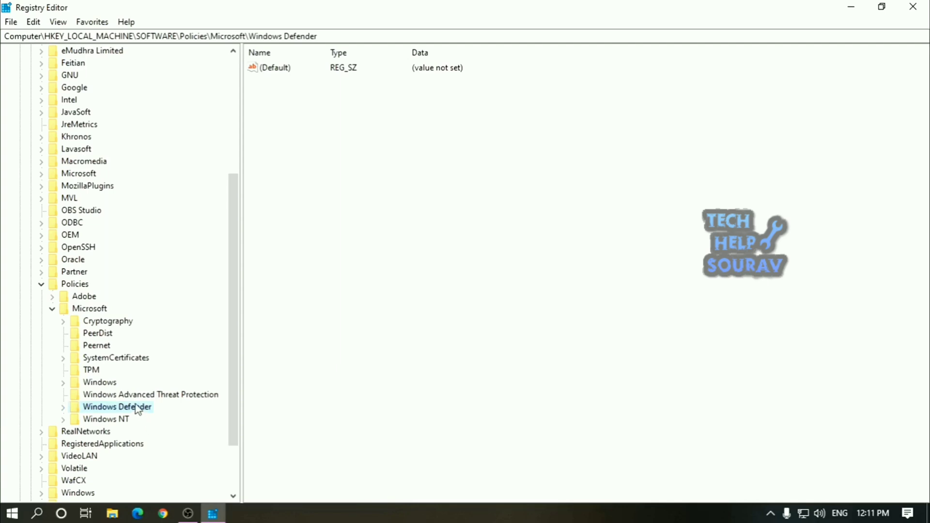
Add a new DWORD (32-bit) value under Windows Defender and begin naming it DisableAntiSpyware.
right_click(429, 204)
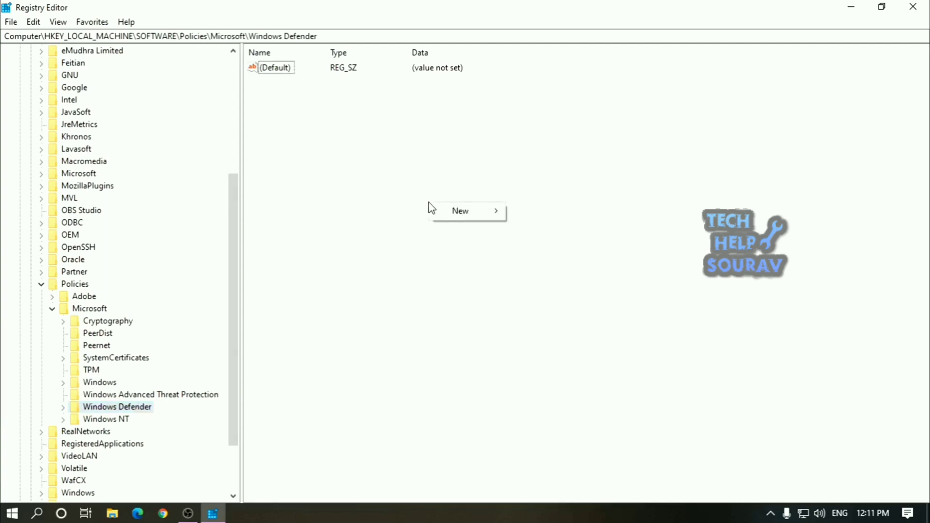
mouse_move(442, 217)
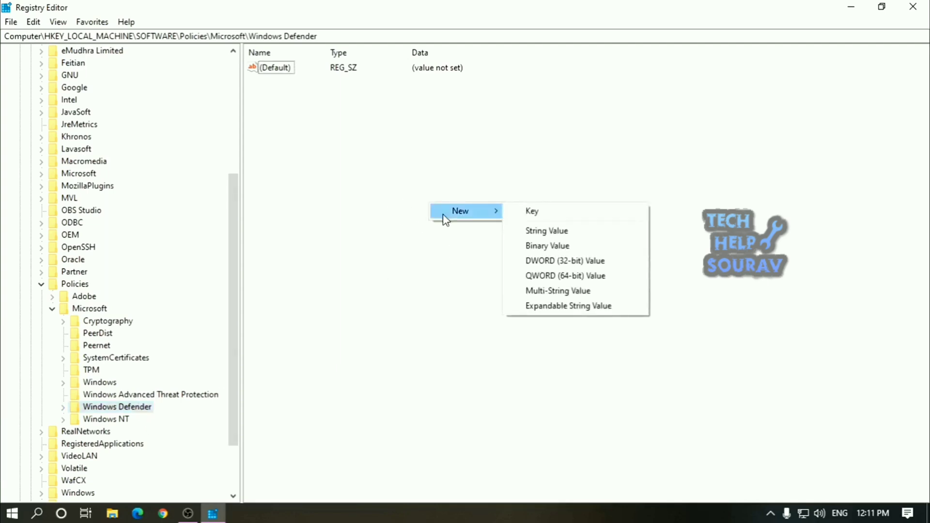
left_click(596, 266)
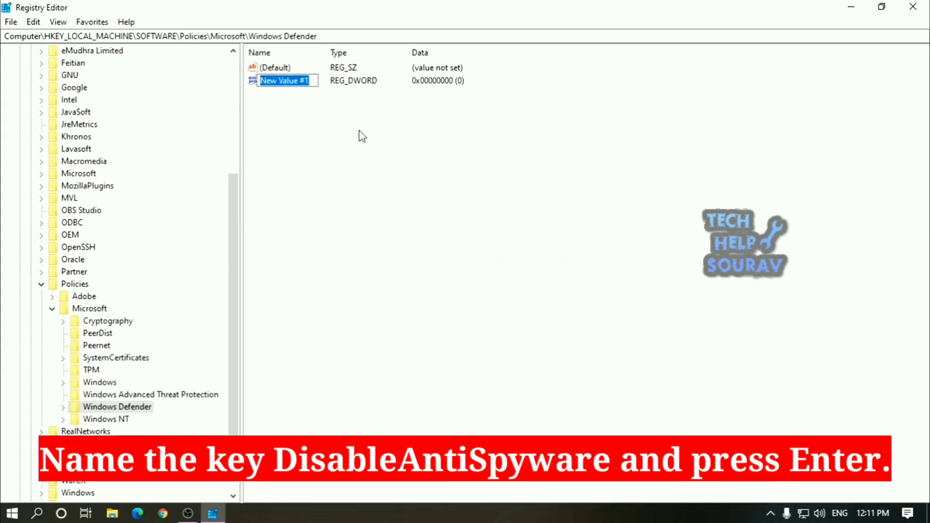
type("Disa")
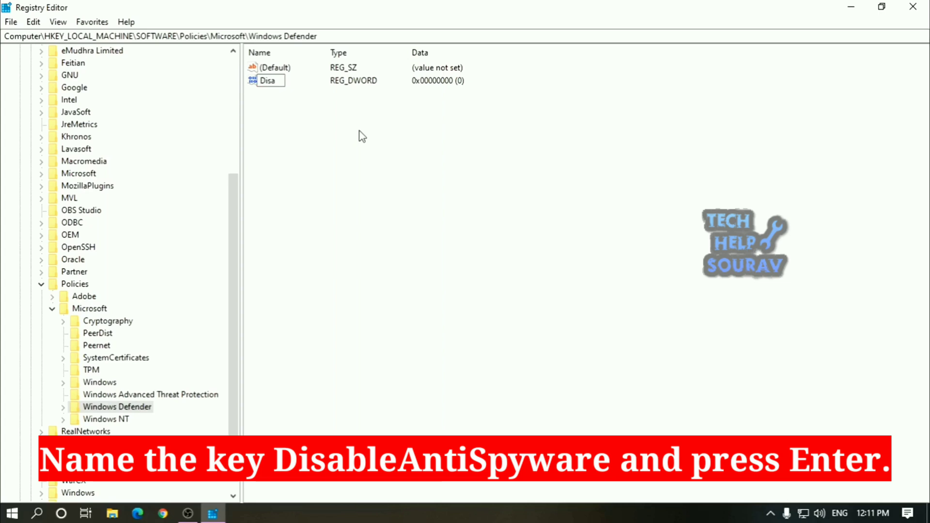
type("bleAntiSpyware")
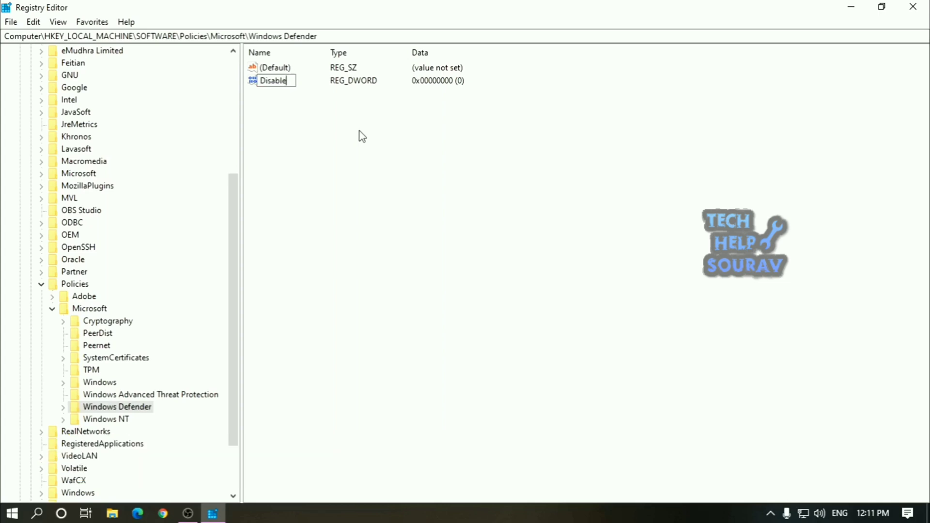
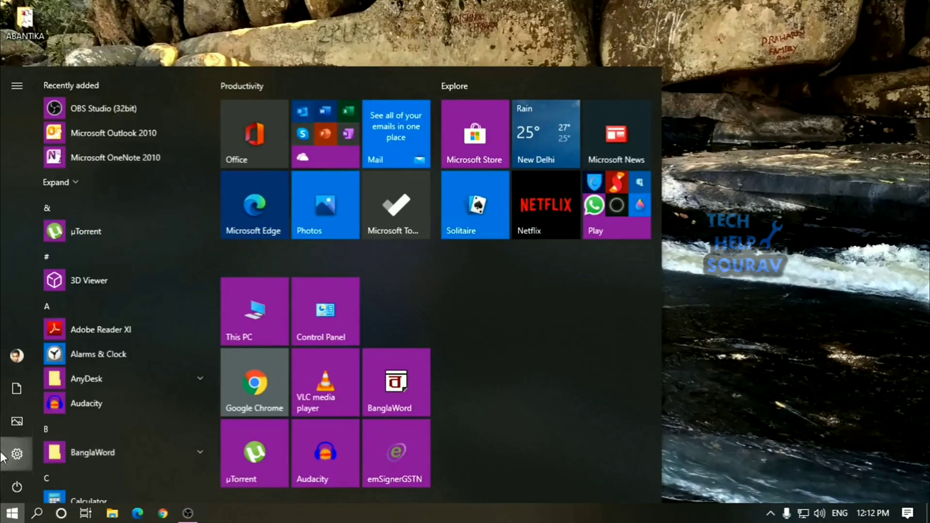
From Start, go to Settings > Update & Security > Windows Security.
left_click(10, 455)
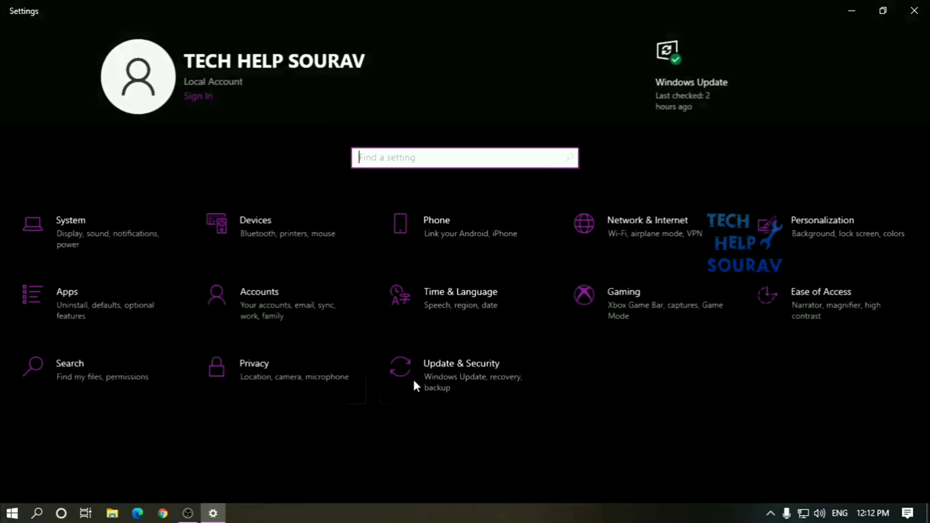
left_click(470, 375)
left_click(72, 219)
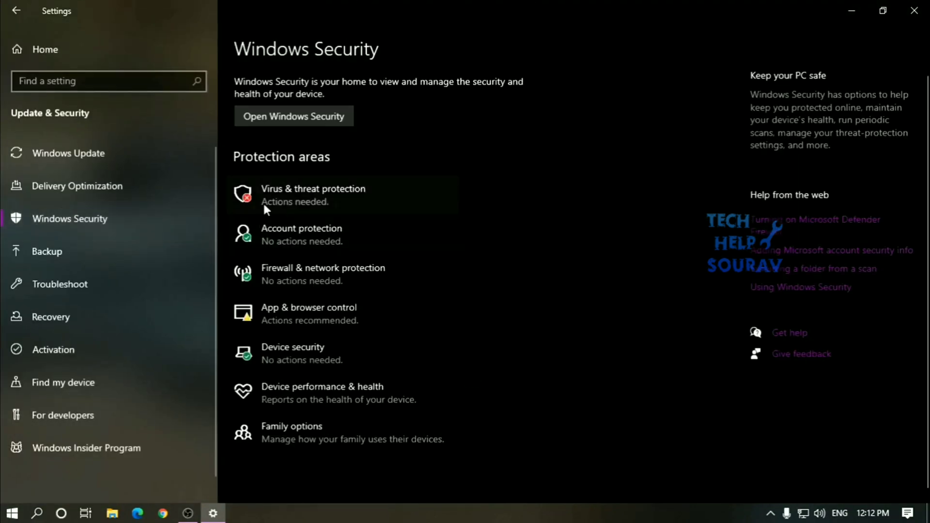
Check Virus & threat protection and the Home overview for no active antivirus provider.
left_click(292, 201)
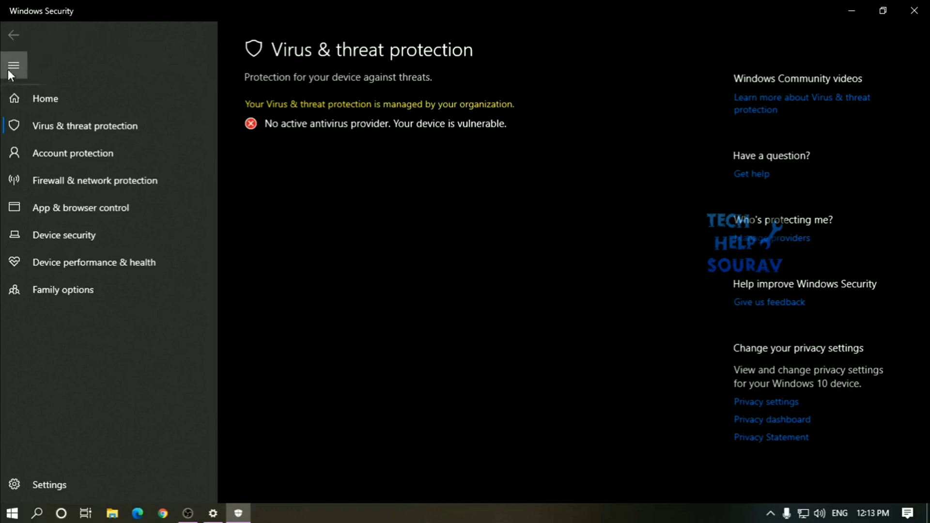
left_click(41, 99)
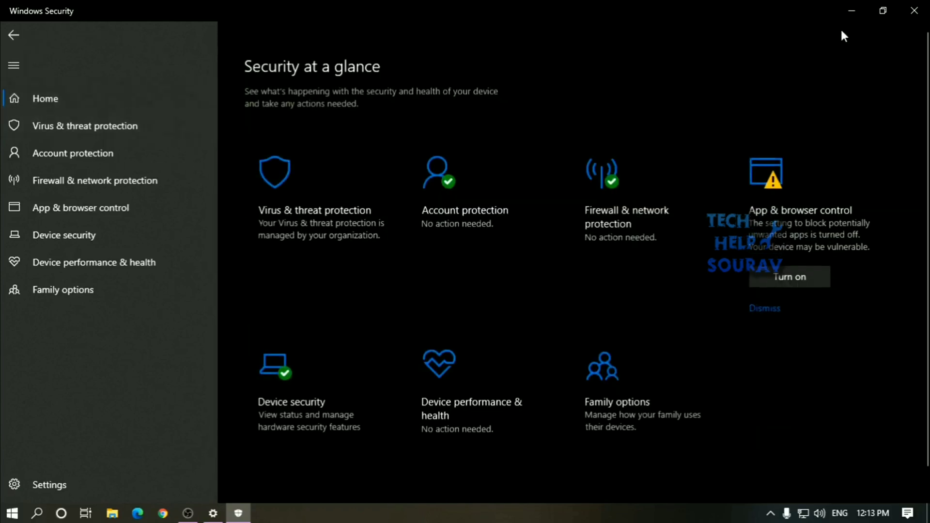
left_click(364, 200)
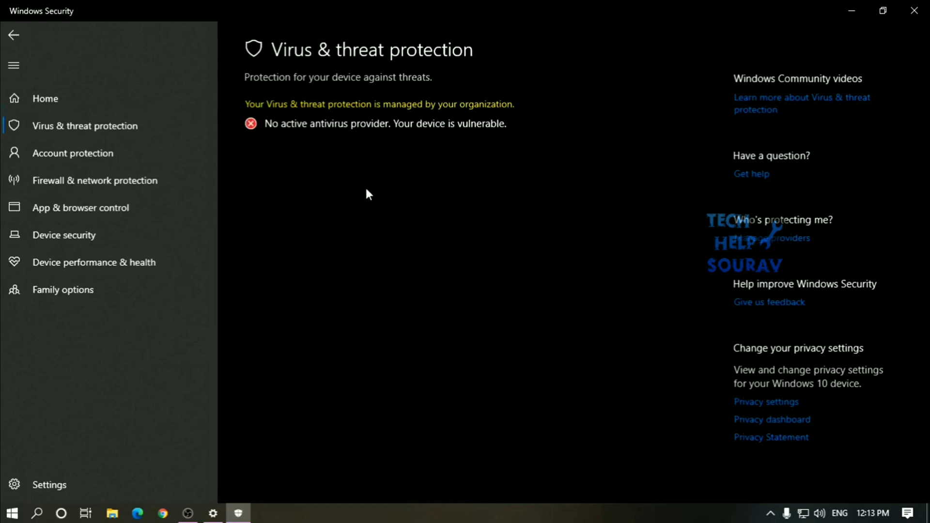
Close the Windows Security and Settings windows to return to the desktop.
left_click(914, 11)
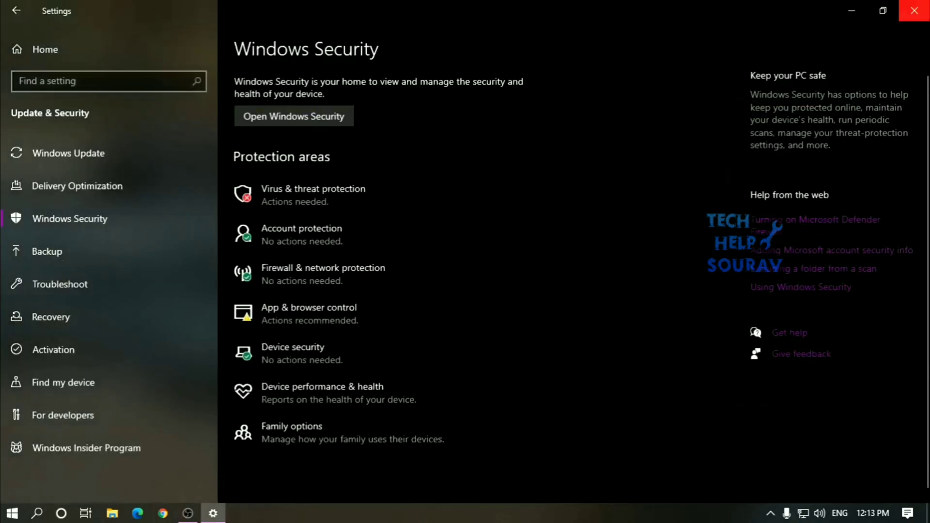
left_click(913, 10)
right_click(105, 38)
key("Escape")
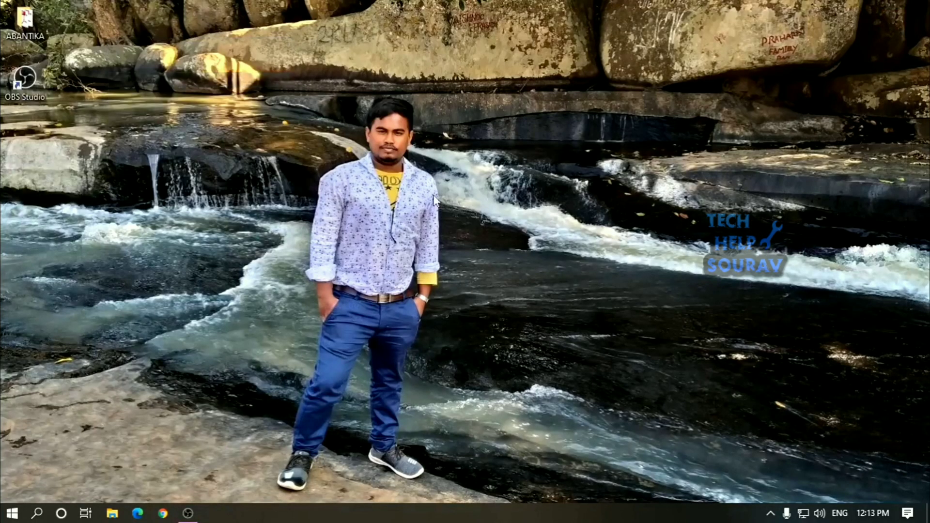